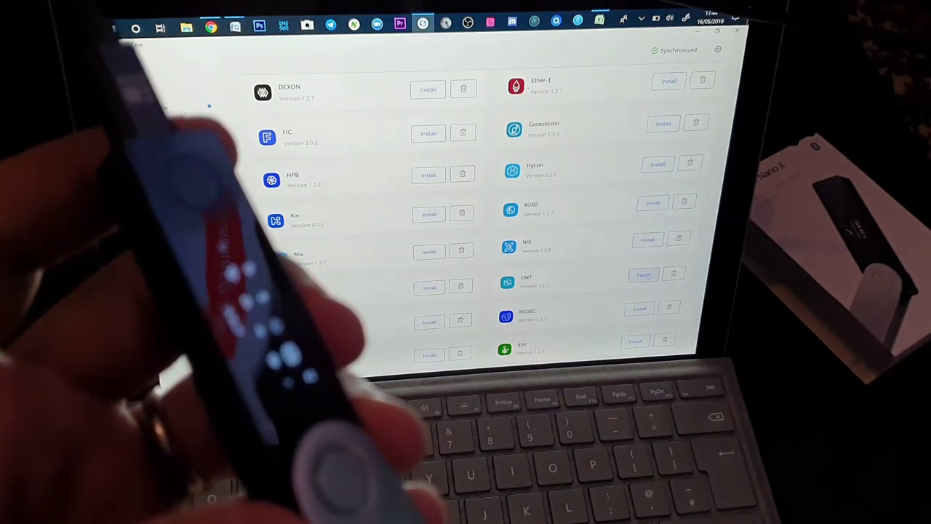
Install the ONT app from the Manager catalog onto the Nano X.
click(643, 275)
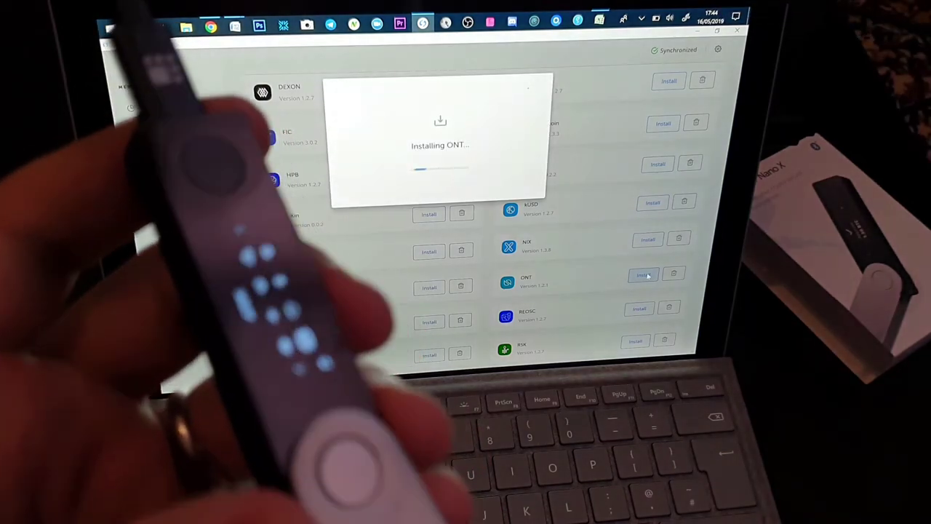